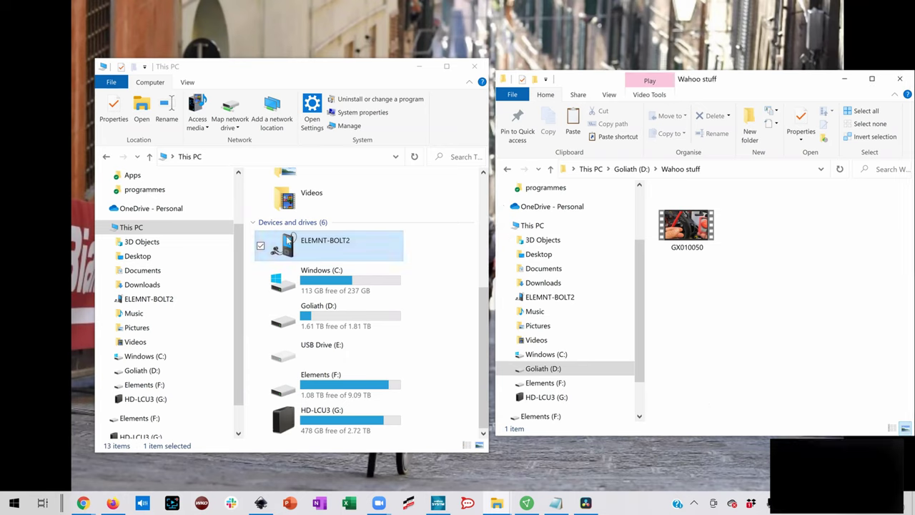
{"action": "double_click", "coordinate": [335, 244]}
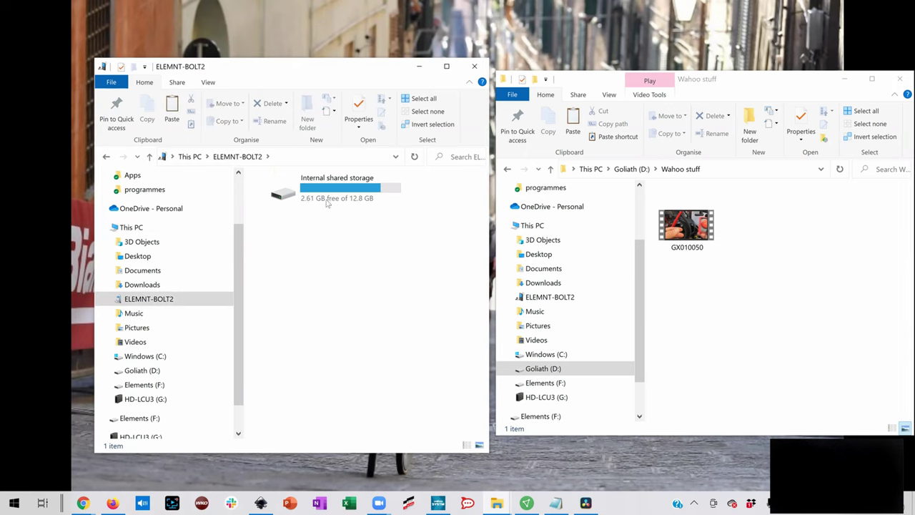
{"action": "double_click", "coordinate": [325, 190]}
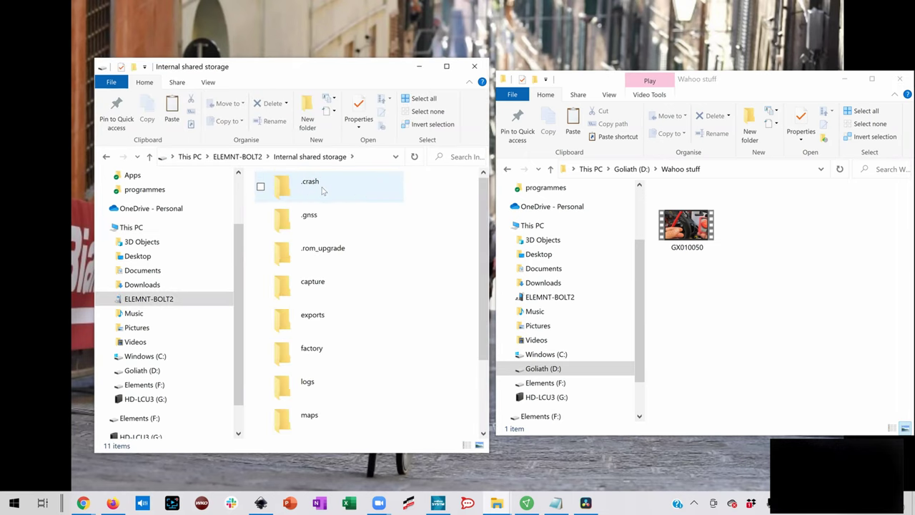
{"action": "double_click", "coordinate": [320, 285]}
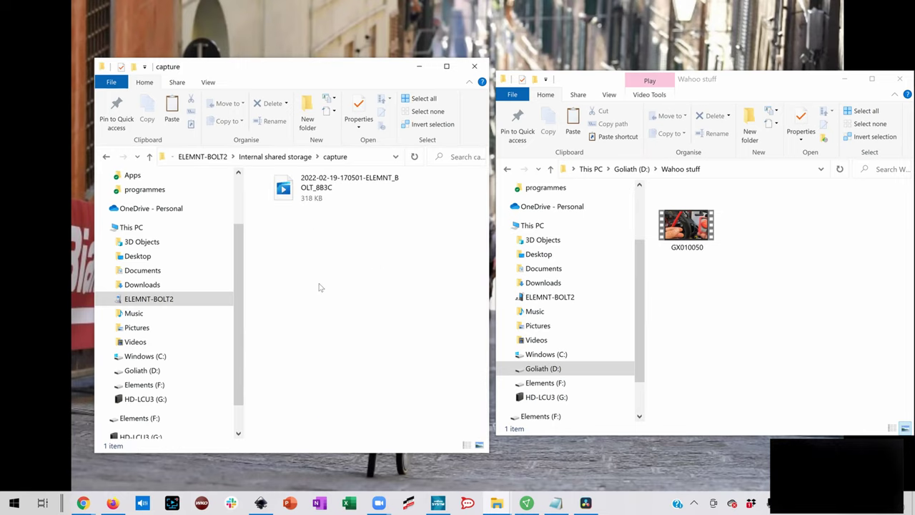
{"action": "left_click", "coordinate": [312, 192]}
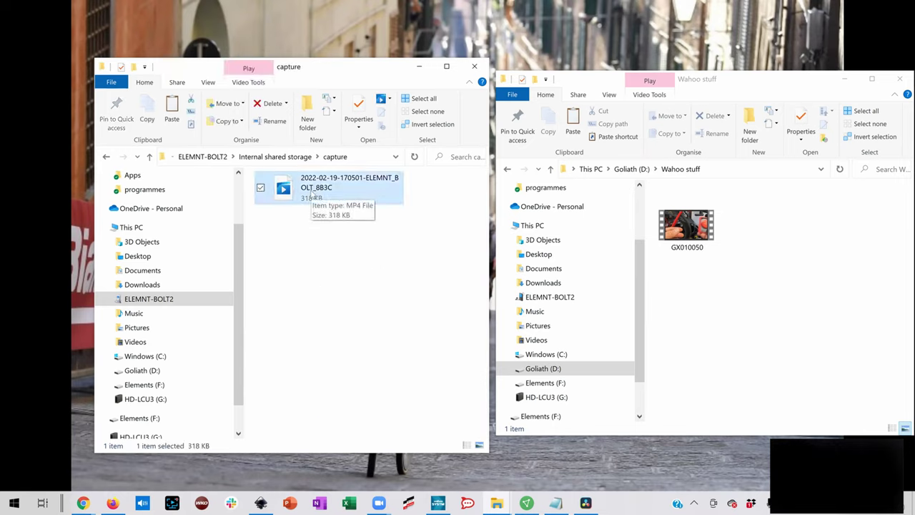
{"action": "left_click_drag", "start_coordinate": [313, 195], "coordinate": [798, 294]}
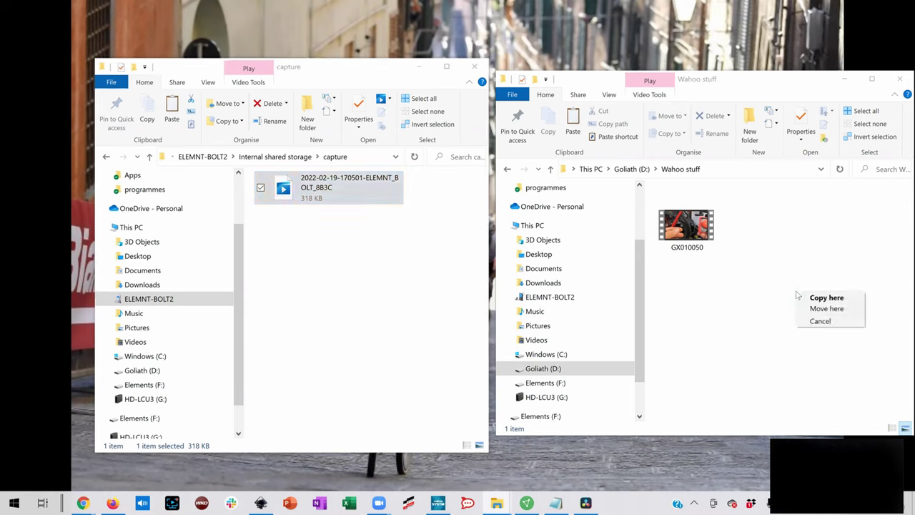
{"action": "left_click", "coordinate": [816, 309]}
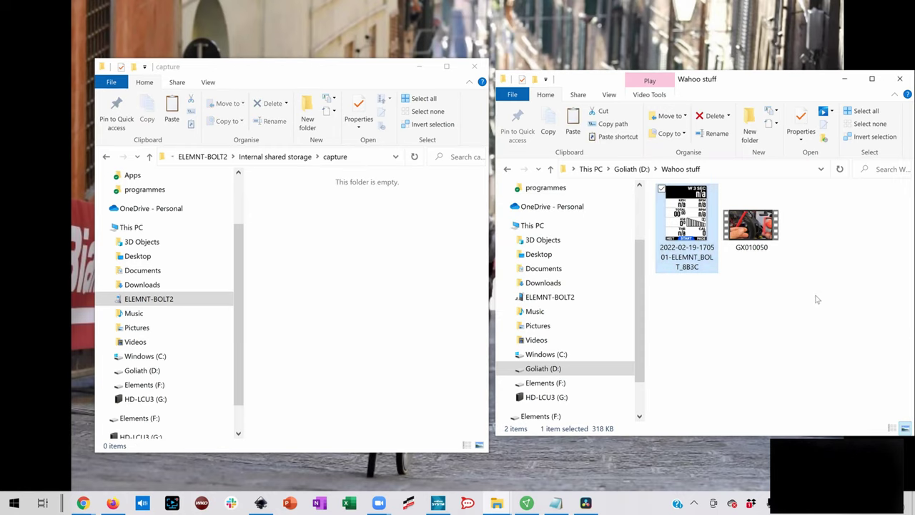
{"action": "left_click", "coordinate": [474, 67]}
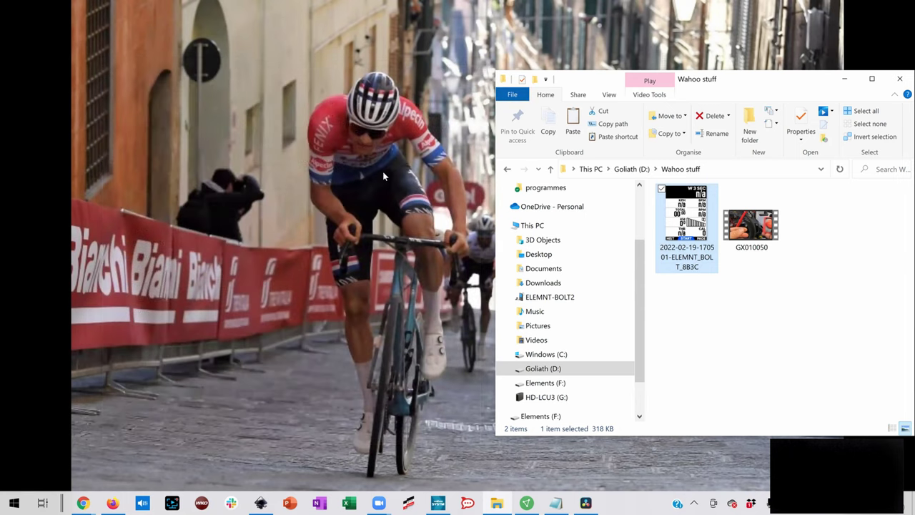
- Switch to DaVinci Resolve and import GX010050 and the ELEMNT_BOLT recording into the media pool, matching the project frame rate to GX010050
{"action": "left_click", "coordinate": [585, 503]}
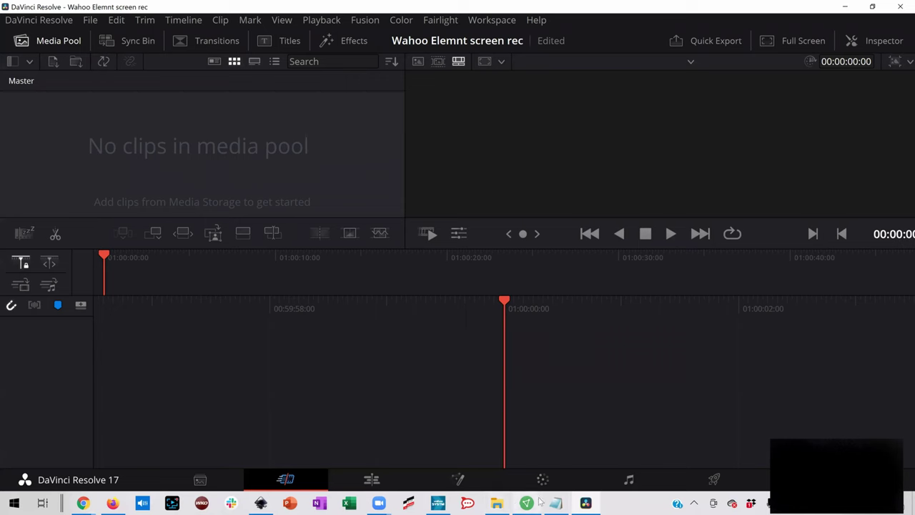
{"action": "left_click", "coordinate": [498, 504]}
{"action": "left_click", "coordinate": [744, 243]}
{"action": "left_click_drag", "start_coordinate": [762, 235], "coordinate": [92, 152]}
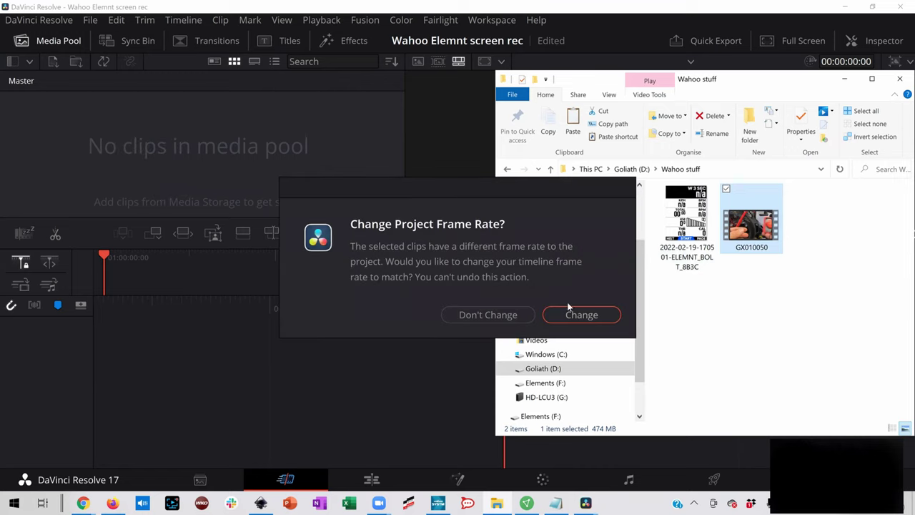
{"action": "left_click", "coordinate": [578, 315]}
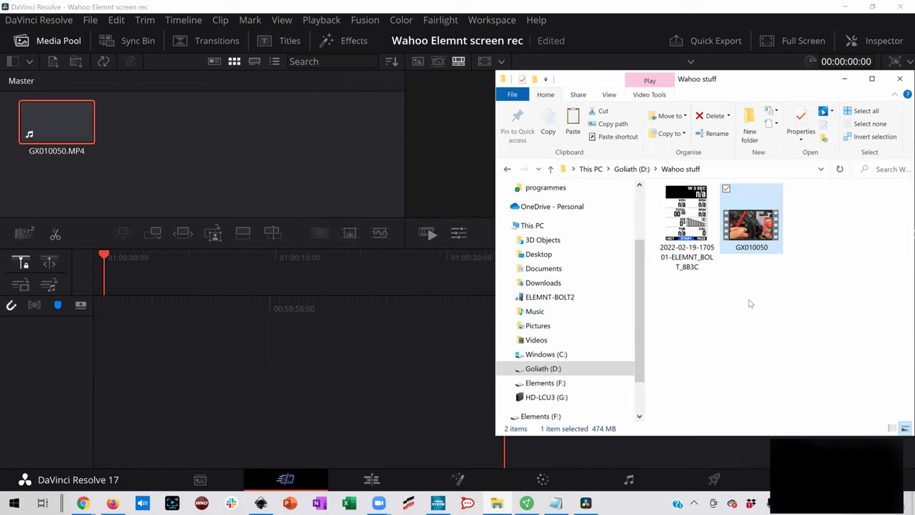
{"action": "left_click_drag", "start_coordinate": [697, 244], "coordinate": [194, 167]}
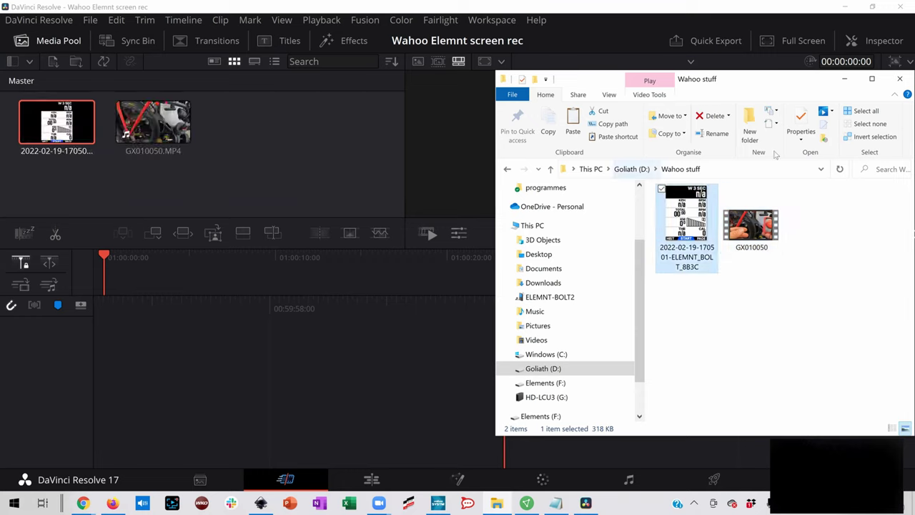
{"action": "left_click", "coordinate": [846, 80]}
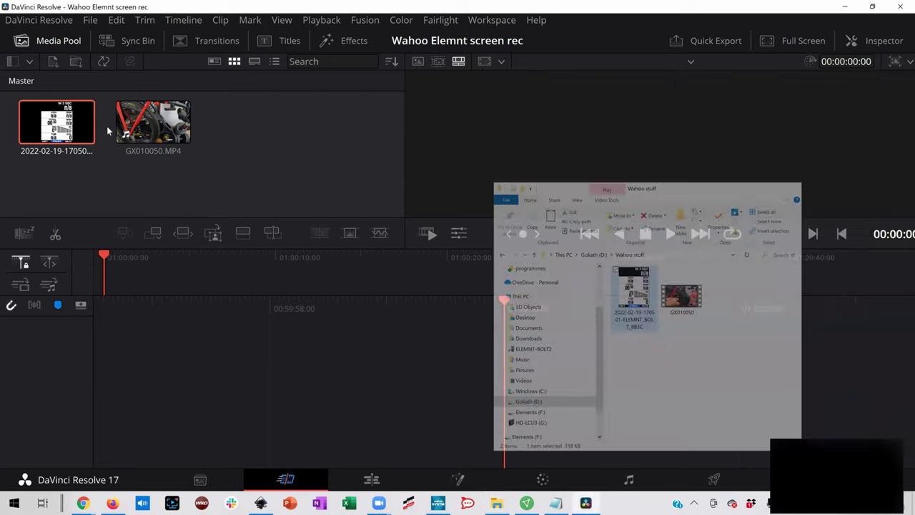
- On the Edit page, create a timeline with GX010050.MP4 placed at its start
{"action": "left_click", "coordinate": [355, 482]}
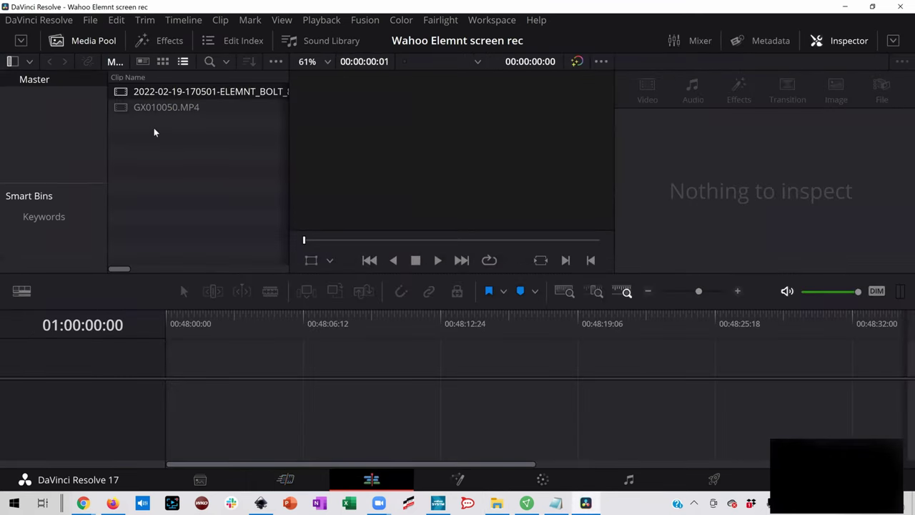
{"action": "left_click_drag", "start_coordinate": [153, 127], "coordinate": [231, 150]}
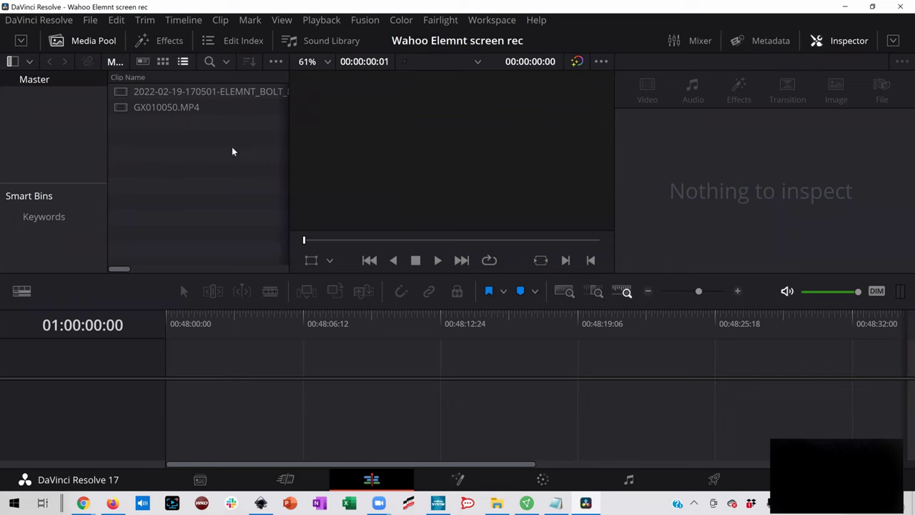
{"action": "left_click", "coordinate": [178, 111]}
{"action": "left_click_drag", "start_coordinate": [170, 114], "coordinate": [201, 397]}
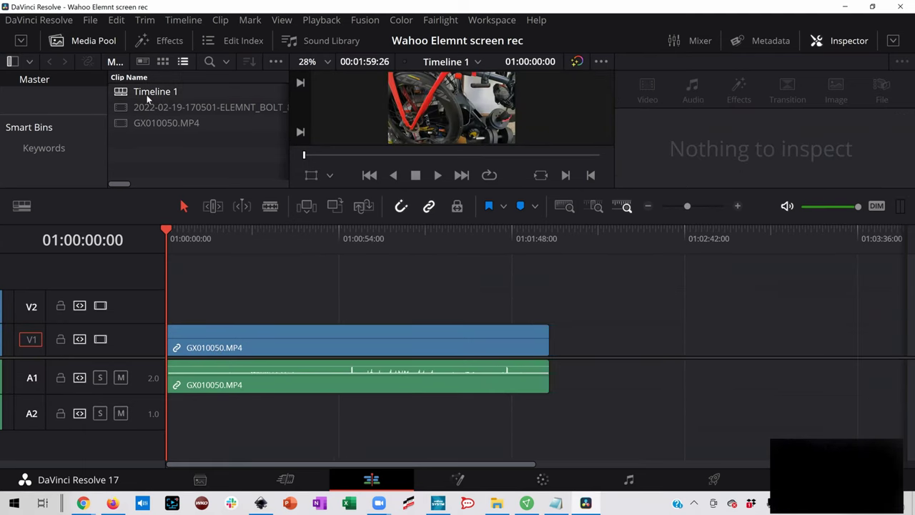
- Add the ELEMNT_BOLT recording above the GX010050.MP4 footage at the timeline start and delete the empty tracks
{"action": "left_click", "coordinate": [146, 91]}
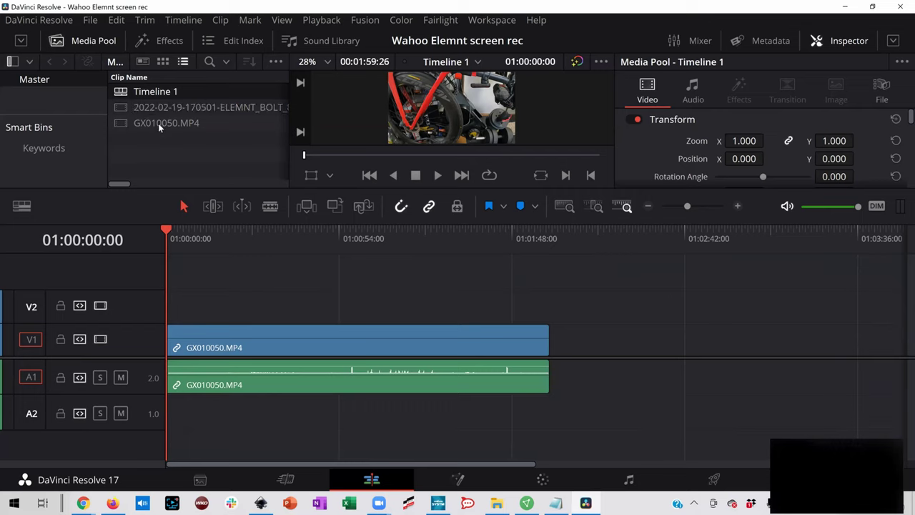
{"action": "left_click_drag", "start_coordinate": [171, 107], "coordinate": [167, 281]}
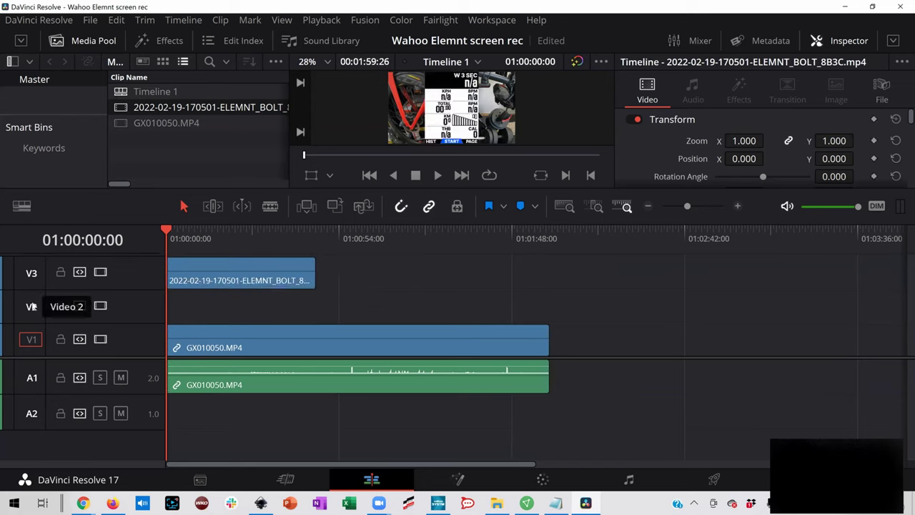
{"action": "right_click", "coordinate": [31, 303]}
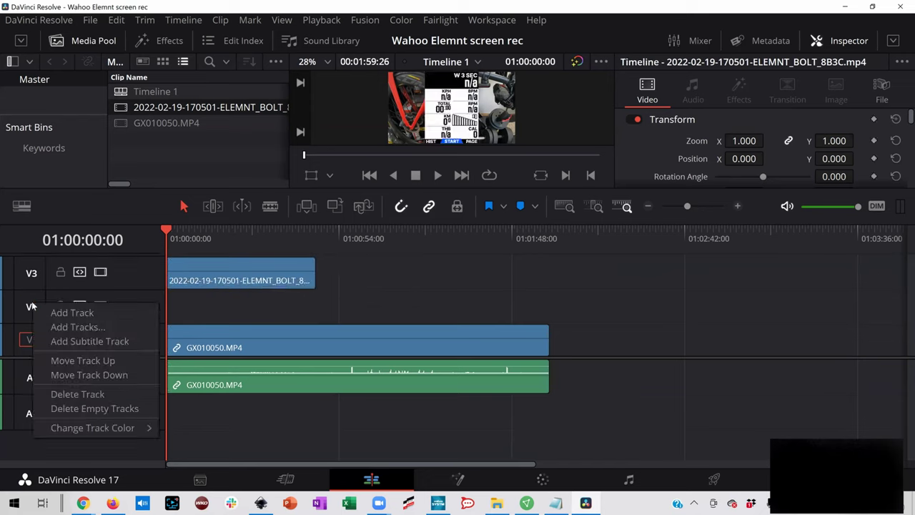
{"action": "left_click", "coordinate": [72, 408]}
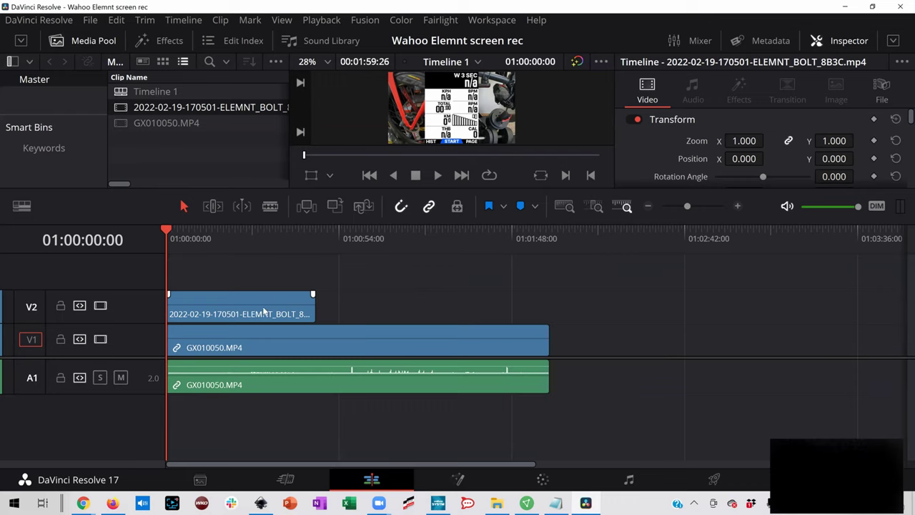
- Slide the ELEMNT_BOLT clip along V2 so it overhangs the end of the GX010050.MP4 footage
{"action": "left_click_drag", "start_coordinate": [264, 312], "coordinate": [341, 318]}
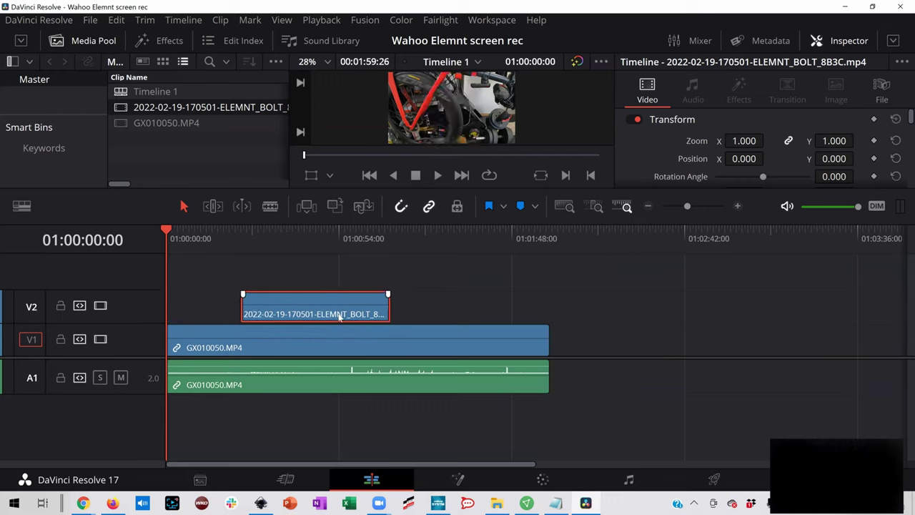
{"action": "left_click_drag", "start_coordinate": [286, 310], "coordinate": [253, 309]}
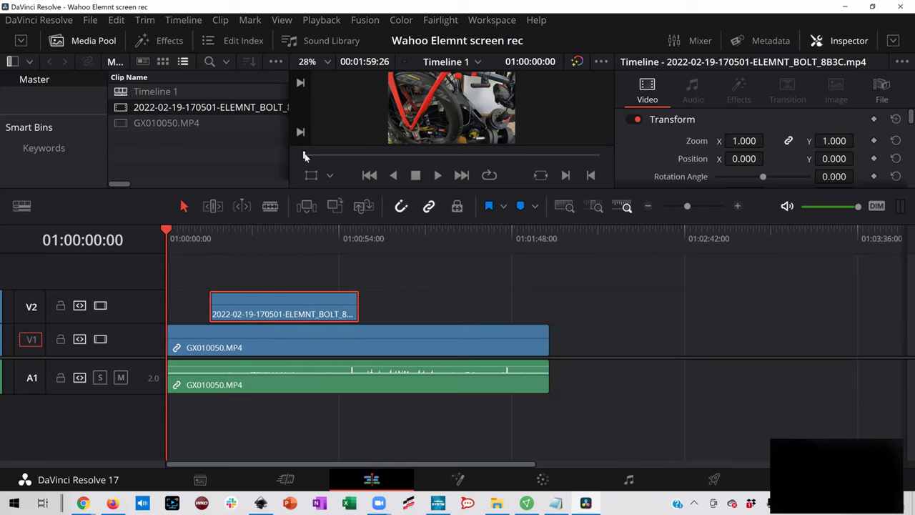
{"action": "left_click_drag", "start_coordinate": [326, 155], "coordinate": [354, 155]}
{"action": "left_click_drag", "start_coordinate": [306, 298], "coordinate": [576, 305]}
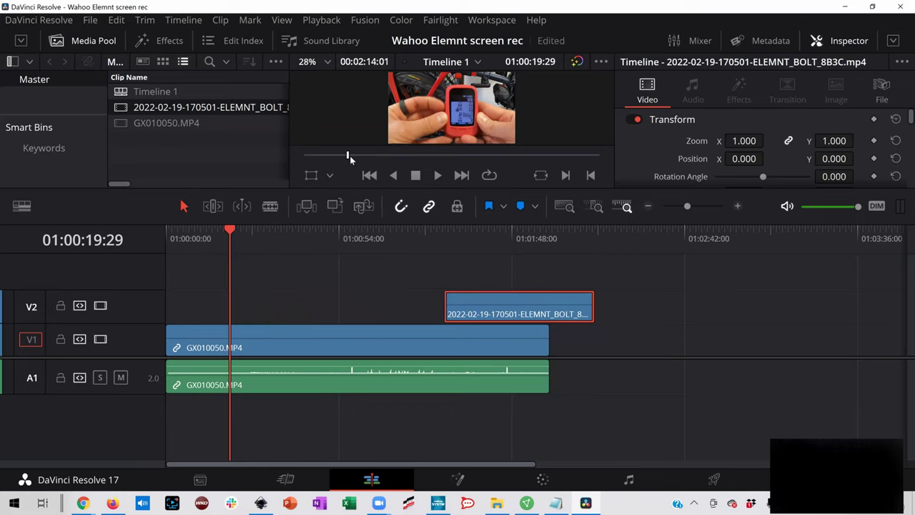
- Preview the GX010050.MP4 footage from 01:00:44:20 and enlarge the timeline viewer
{"action": "left_click_drag", "start_coordinate": [347, 156], "coordinate": [402, 157]}
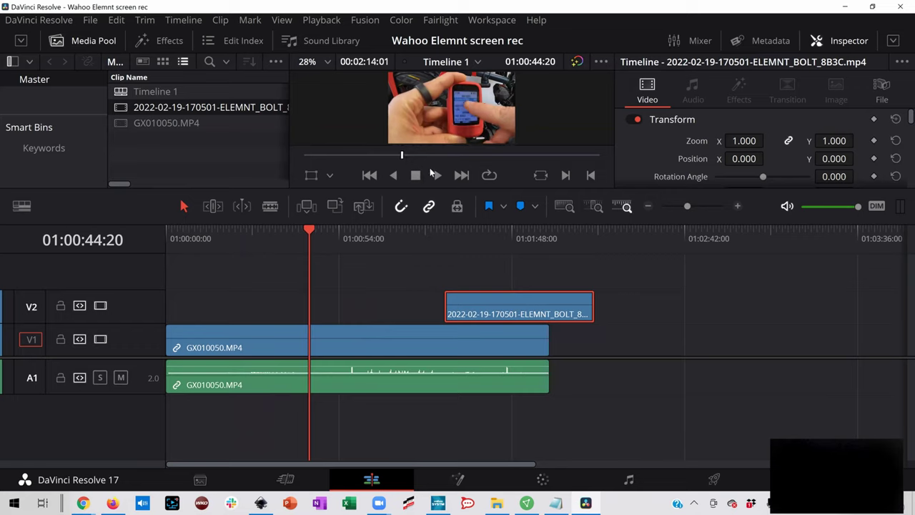
{"action": "left_click", "coordinate": [437, 176]}
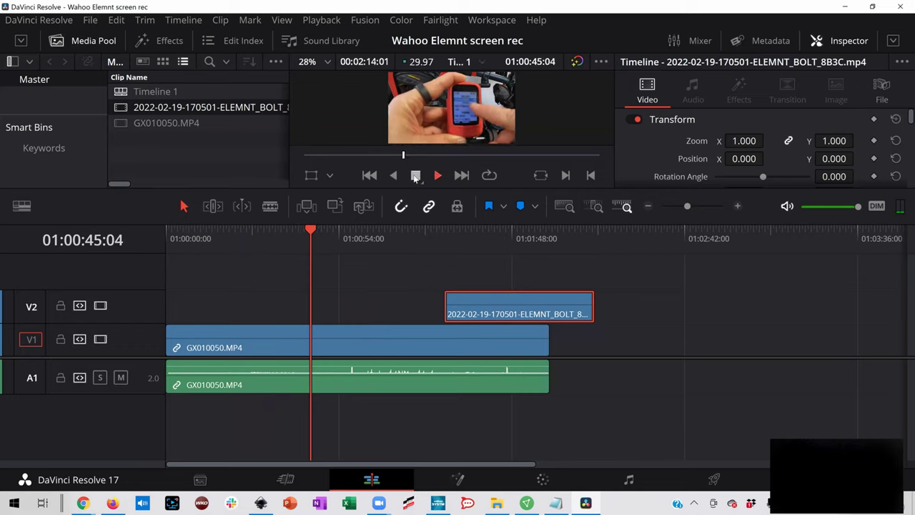
{"action": "left_click", "coordinate": [416, 175]}
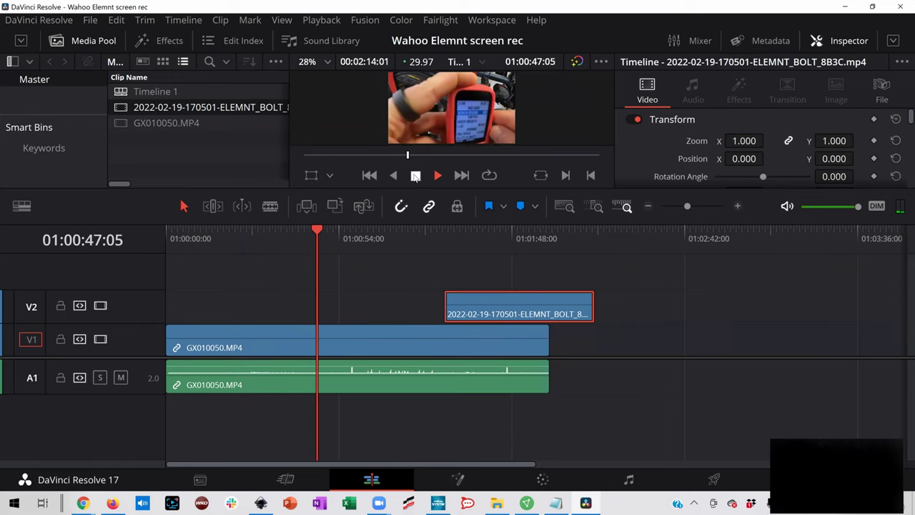
{"action": "left_click_drag", "start_coordinate": [395, 222], "coordinate": [396, 266]}
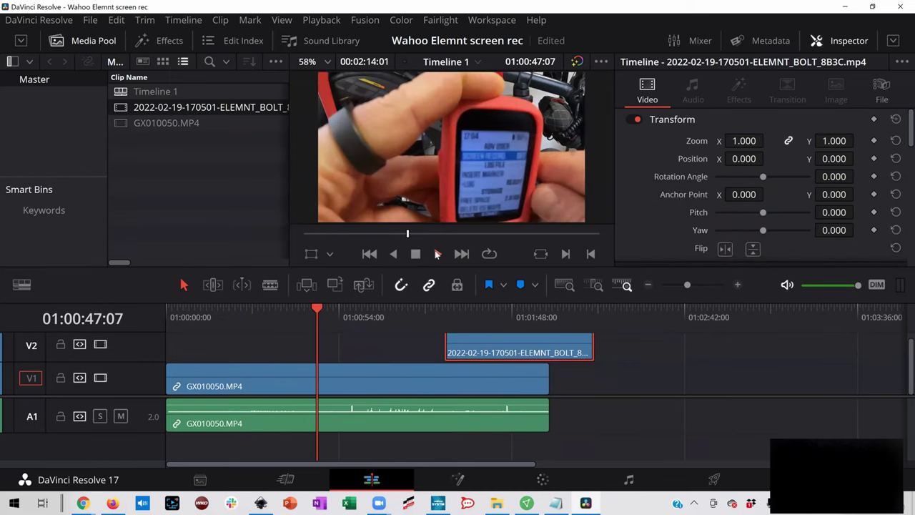
- Find the moment in the footage where the device's screen recording starts and align the ELEMNT_BOLT clip's start there, at 01:00:51:23
{"action": "left_click", "coordinate": [438, 254]}
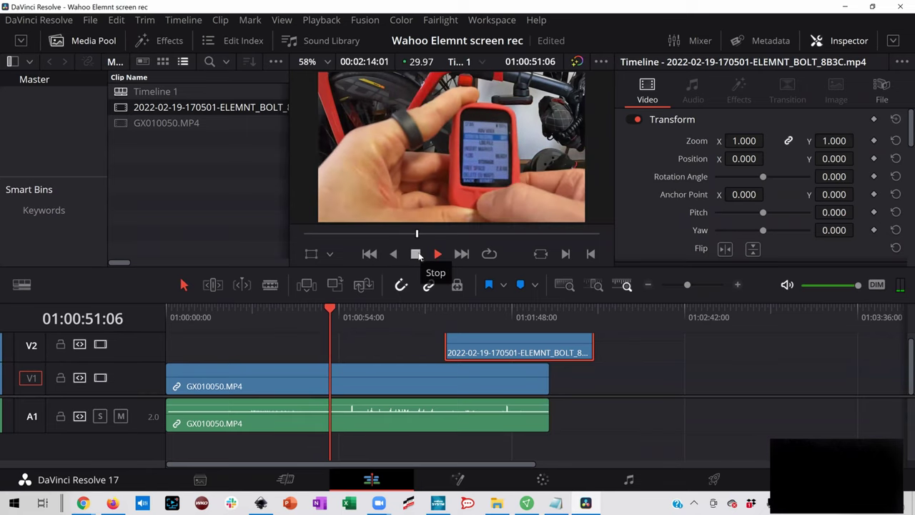
{"action": "left_click", "coordinate": [418, 254]}
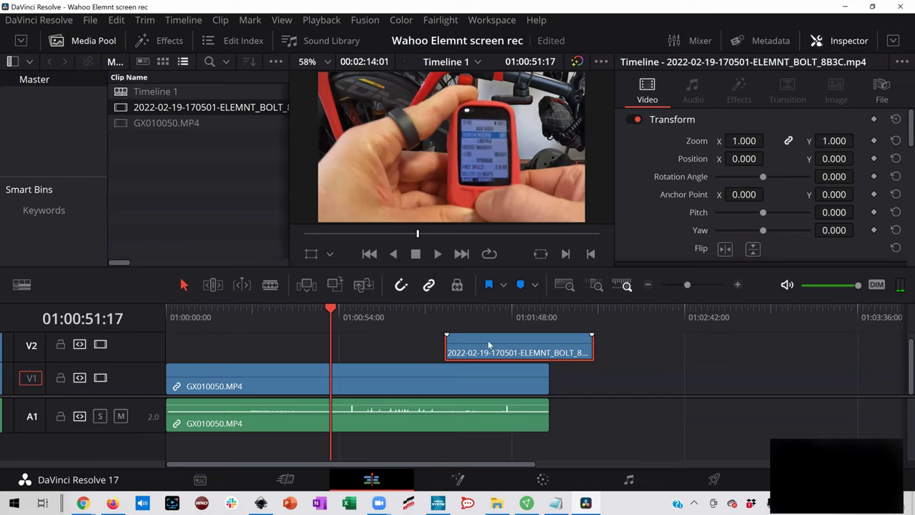
{"action": "left_click", "coordinate": [439, 254]}
{"action": "left_click", "coordinate": [416, 255]}
{"action": "left_click", "coordinate": [394, 255]}
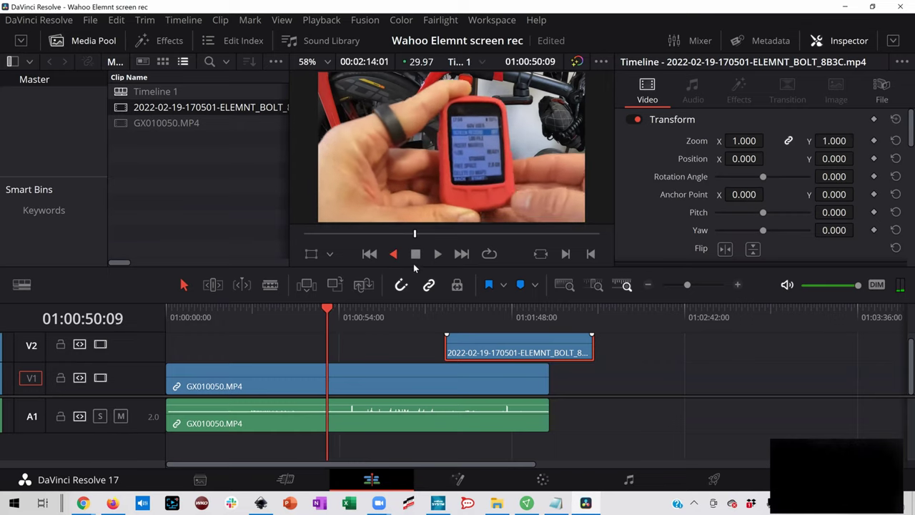
{"action": "left_click", "coordinate": [419, 256]}
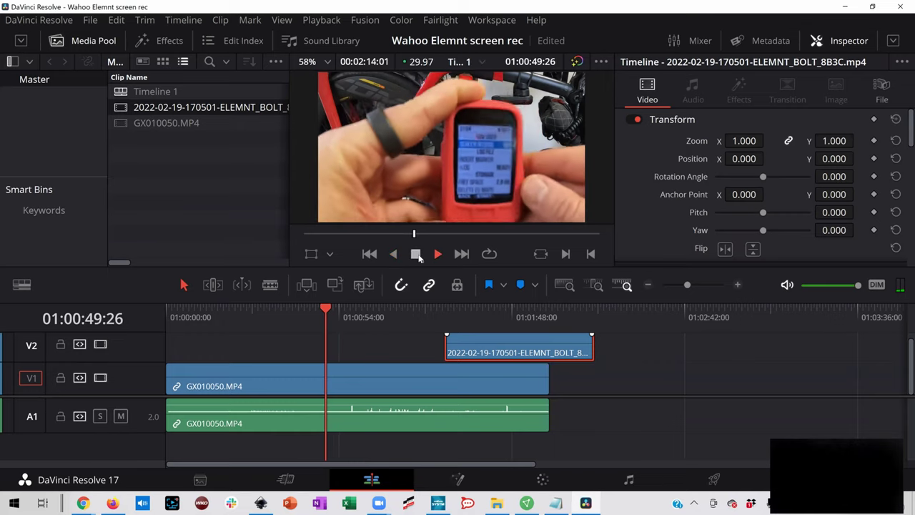
{"action": "left_click", "coordinate": [419, 257]}
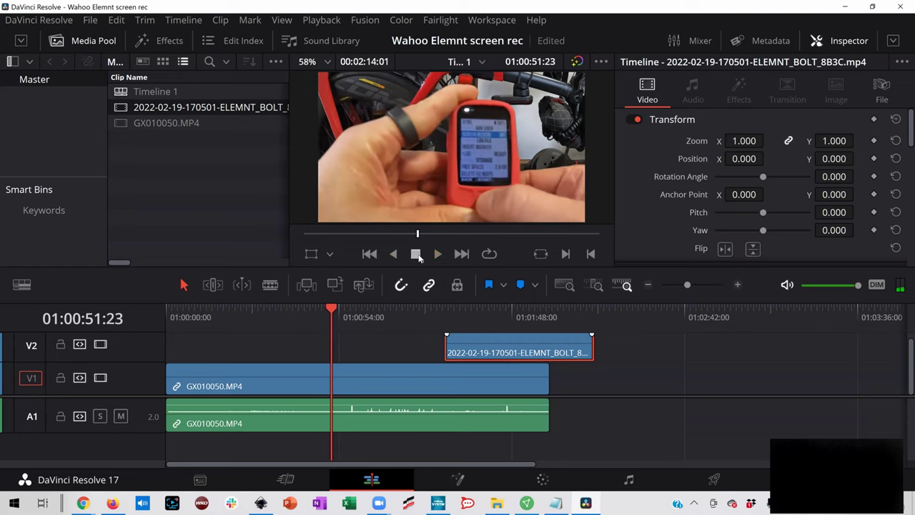
{"action": "left_click_drag", "start_coordinate": [468, 351], "coordinate": [377, 355]}
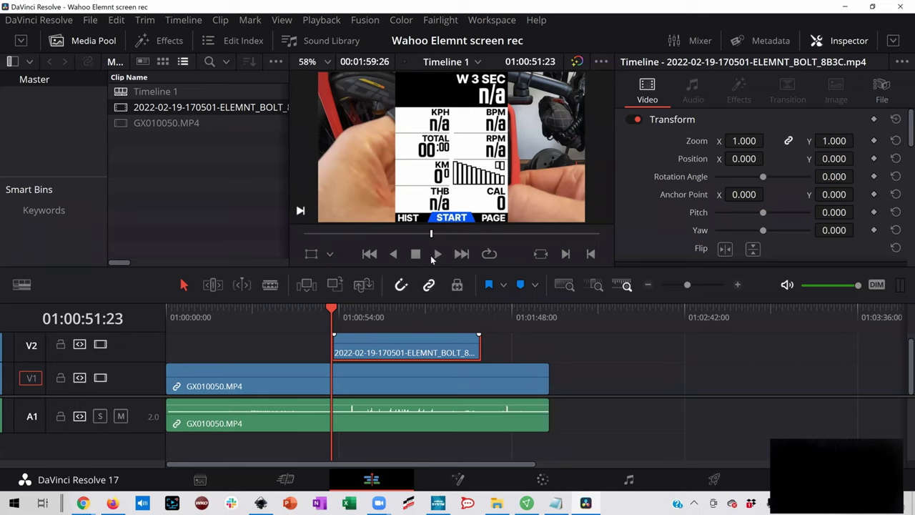
- Scale the ELEMNT_BOLT overlay to a zoom of 0.510 and position it at X -1264, Y -254
{"action": "left_click", "coordinate": [385, 316]}
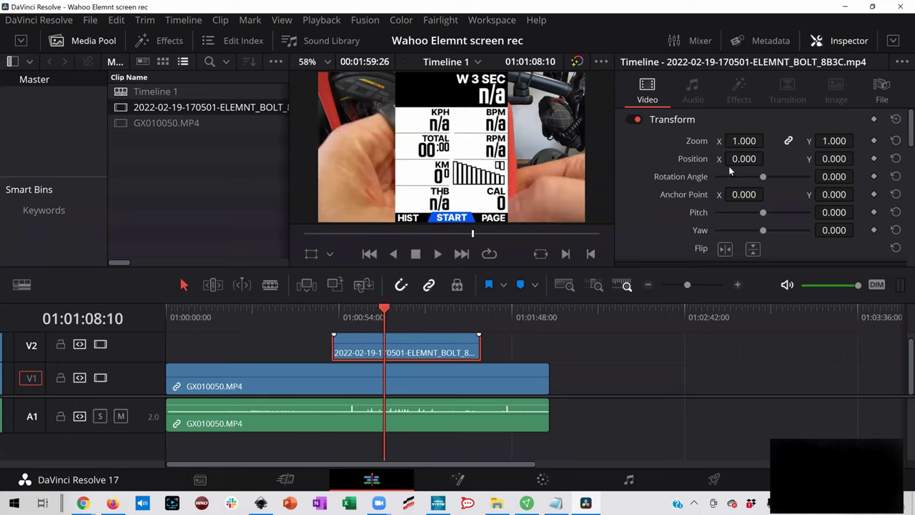
{"action": "left_click_drag", "start_coordinate": [731, 141], "coordinate": [696, 141]}
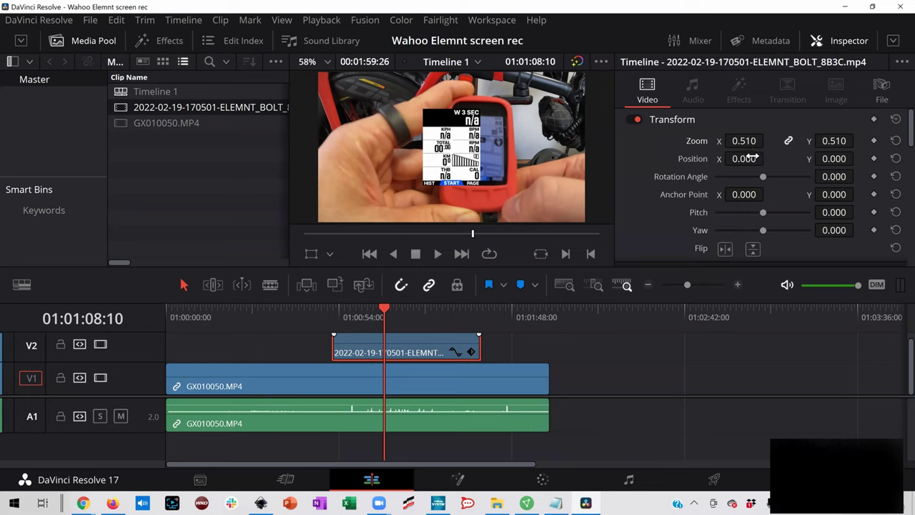
{"action": "left_click_drag", "start_coordinate": [751, 159], "coordinate": [640, 158]}
{"action": "mouse_move", "coordinate": [834, 158]}
{"action": "left_mouse_down"}
{"action": "mouse_move", "coordinate": [848, 158]}
{"action": "mouse_move", "coordinate": [816, 158]}
{"action": "left_mouse_up"}
{"action": "left_click_drag", "start_coordinate": [744, 158], "coordinate": [712, 158]}
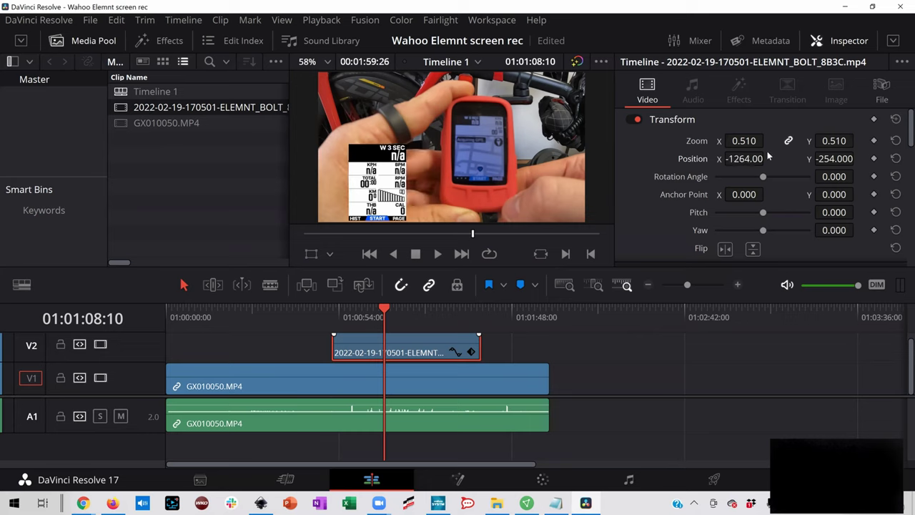
- Save the project, and enlarge the ELEMNT_BOLT overlay to a zoom of 0.660 with its Y position at -151
{"action": "key", "text": "ctrl+s"}
{"action": "left_click_drag", "start_coordinate": [744, 141], "coordinate": [768, 143]}
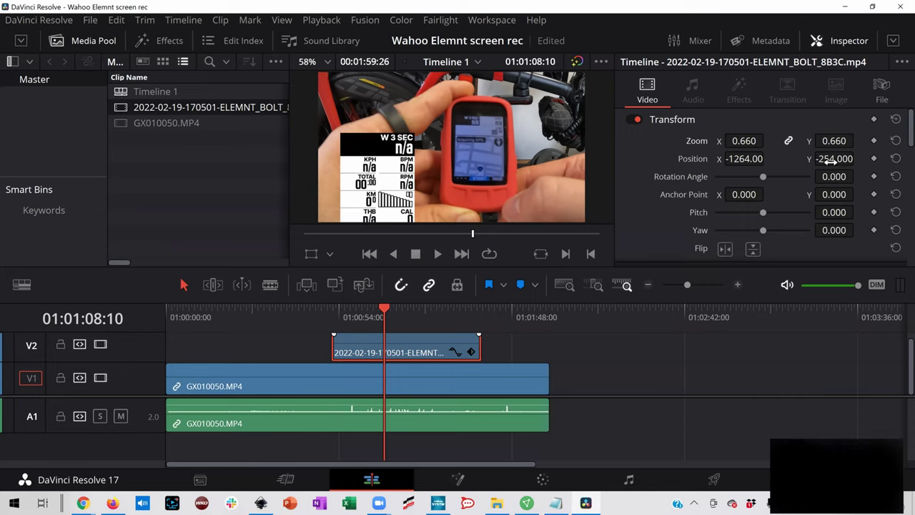
{"action": "left_click_drag", "start_coordinate": [835, 158], "coordinate": [858, 158]}
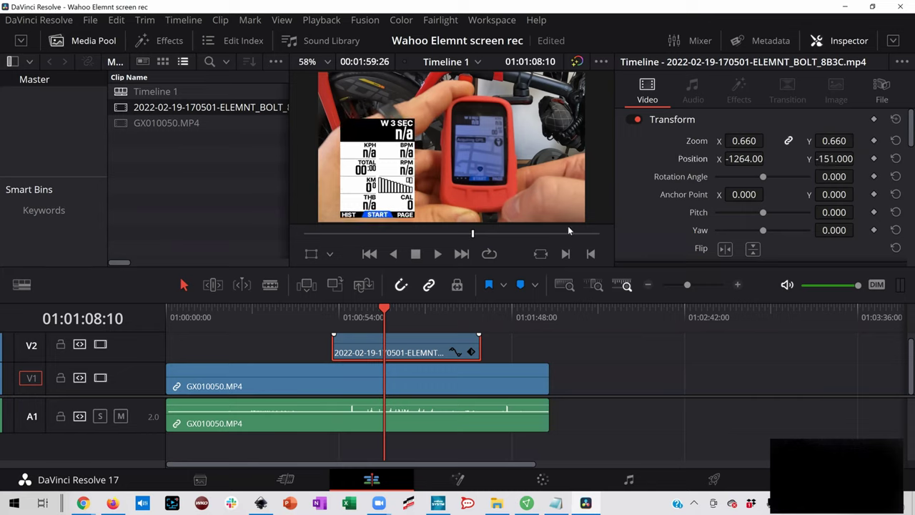
- Play the timeline from the ELEMNT_BOLT clip's start to compare page changes, stopping at 01:01:04:06 where the filmed device shows its map page
{"action": "left_click_drag", "start_coordinate": [388, 304], "coordinate": [332, 307]}
{"action": "left_click", "coordinate": [437, 254]}
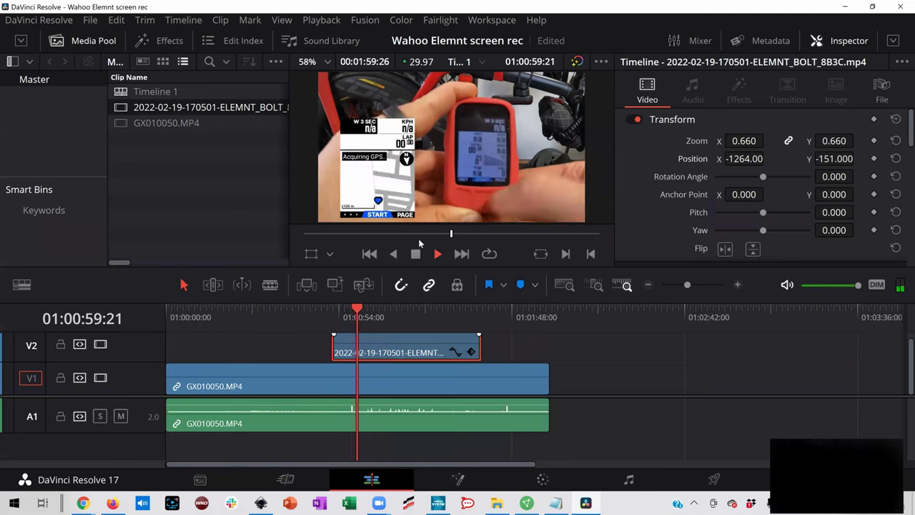
{"action": "left_click", "coordinate": [418, 256]}
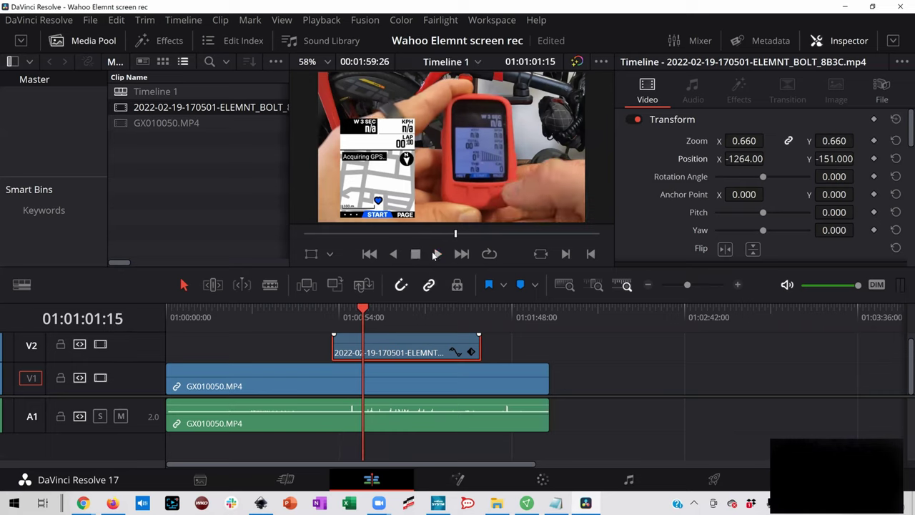
{"action": "left_click", "coordinate": [438, 255]}
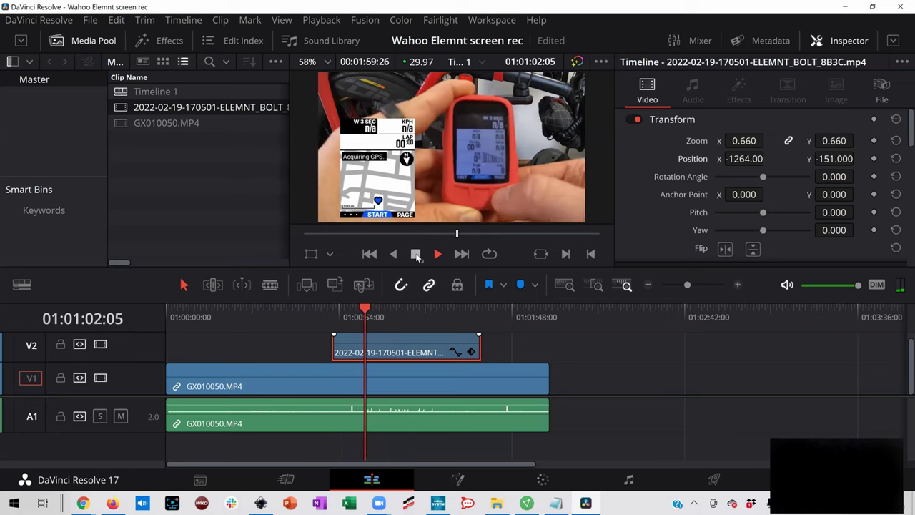
{"action": "left_click", "coordinate": [417, 255]}
- Slide the ELEMNT_BOLT clip later on V2 until its switch to the map page matches the filmed device's at 01:01:04:06
{"action": "left_click_drag", "start_coordinate": [399, 345], "coordinate": [405, 346]}
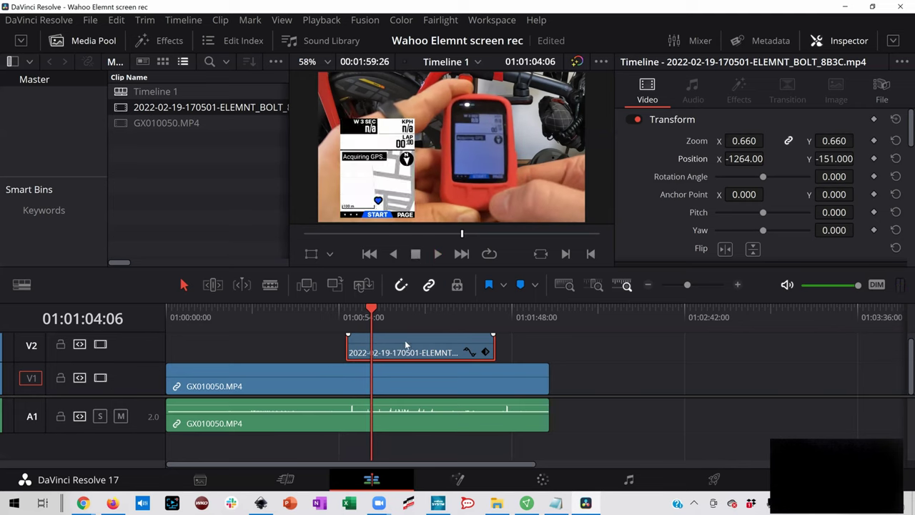
{"action": "left_click_drag", "start_coordinate": [399, 342], "coordinate": [413, 342]}
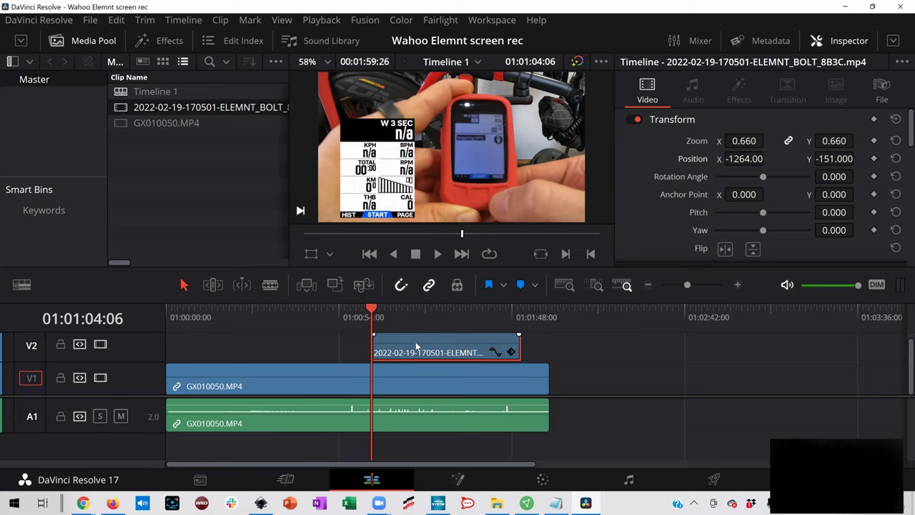
{"action": "scroll", "coordinate": [417, 347], "scroll_direction": "up", "scroll_amount": 3}
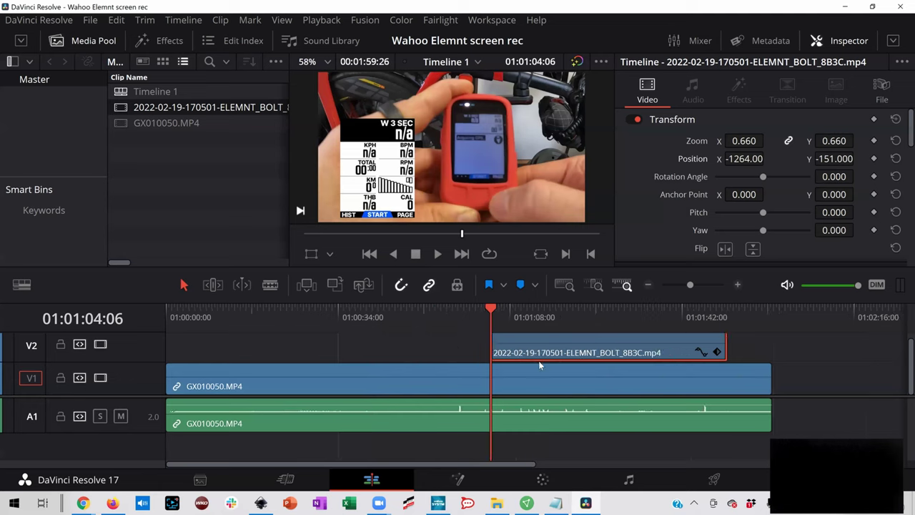
{"action": "mouse_move", "coordinate": [541, 352]}
{"action": "left_mouse_down"}
{"action": "mouse_move", "coordinate": [525, 352]}
{"action": "mouse_move", "coordinate": [530, 346]}
{"action": "left_mouse_up"}
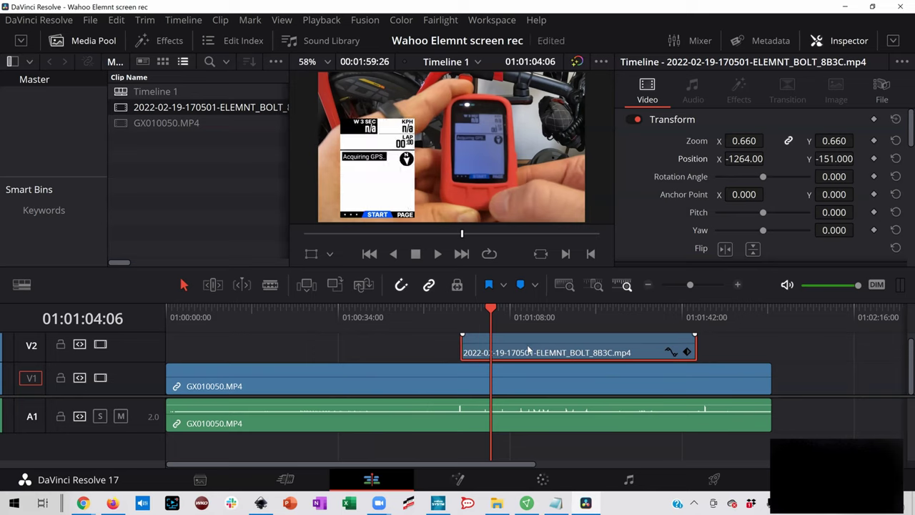
{"action": "key", "text": "ctrl+equal"}
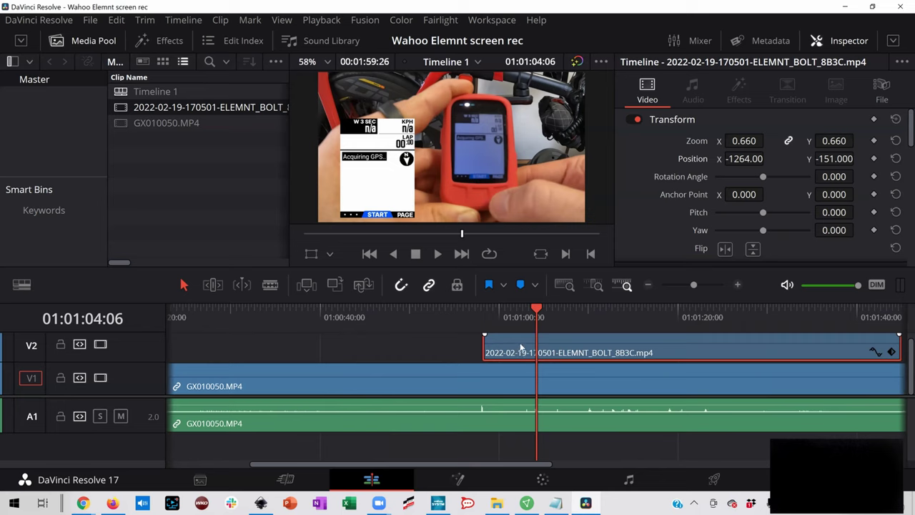
{"action": "left_click_drag", "start_coordinate": [549, 345], "coordinate": [559, 346]}
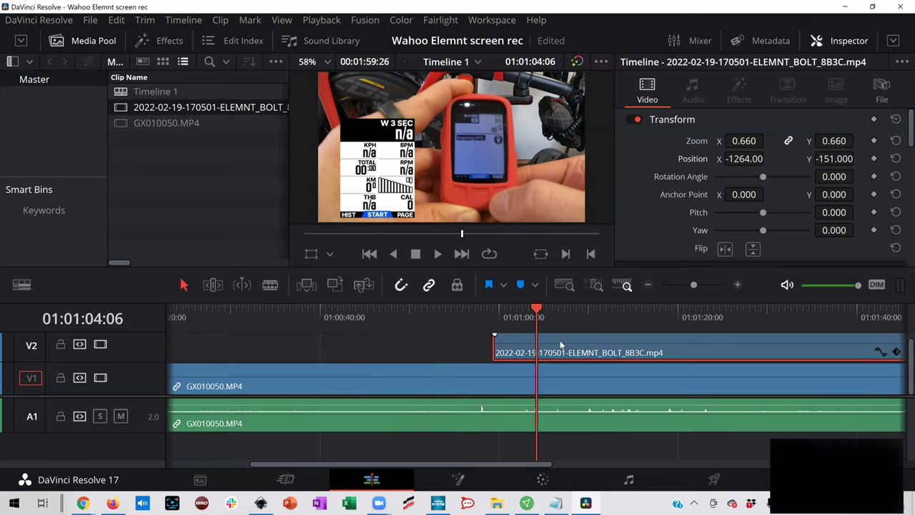
{"action": "left_click_drag", "start_coordinate": [560, 340], "coordinate": [557, 346]}
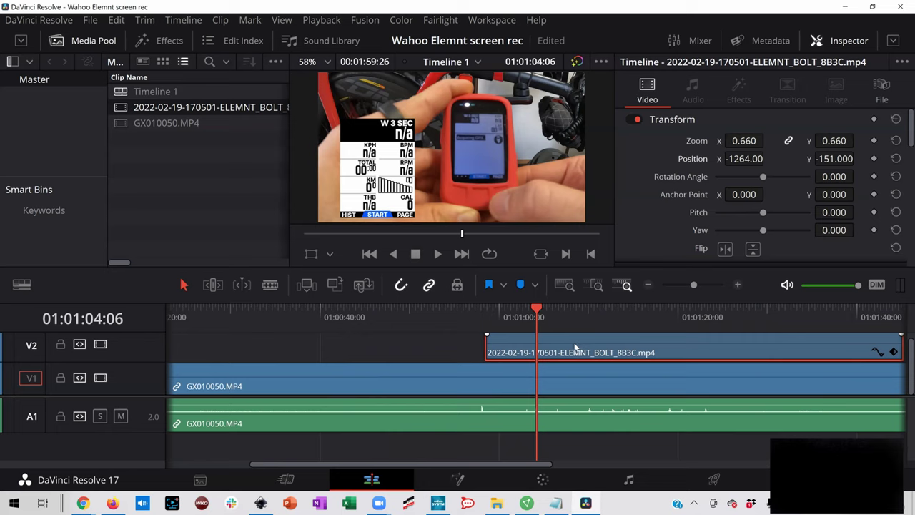
{"action": "left_click_drag", "start_coordinate": [574, 348], "coordinate": [573, 348]}
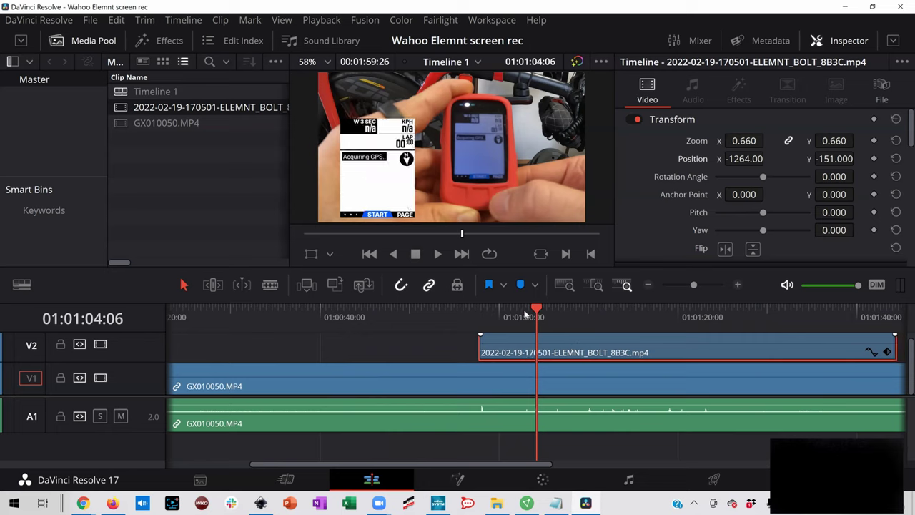
- Play the timeline from shortly before the map page change to check the overlay's sync with the footage
{"action": "left_click", "coordinate": [524, 315]}
{"action": "left_click", "coordinate": [438, 254]}
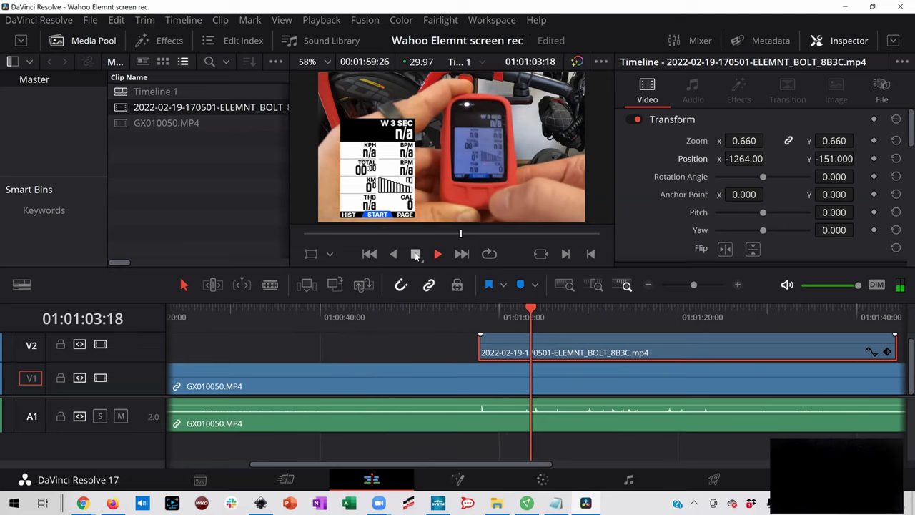